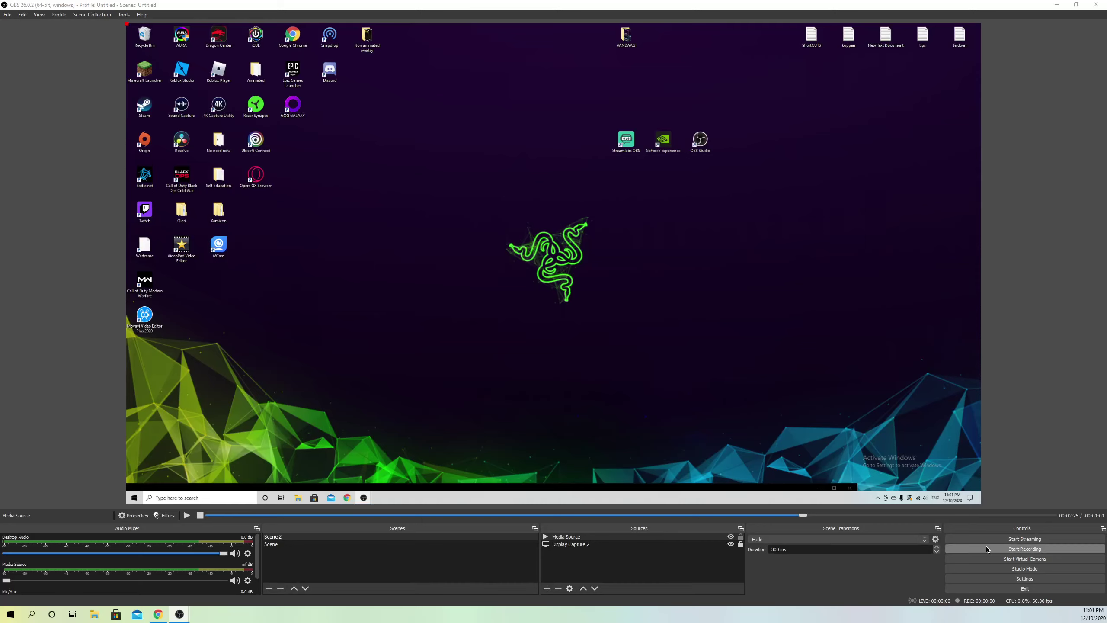
Step: Attempt to start streaming, dismiss the 'Failed to connect' error, and open Settings
{"action": "left_click", "coordinate": [998, 539]}
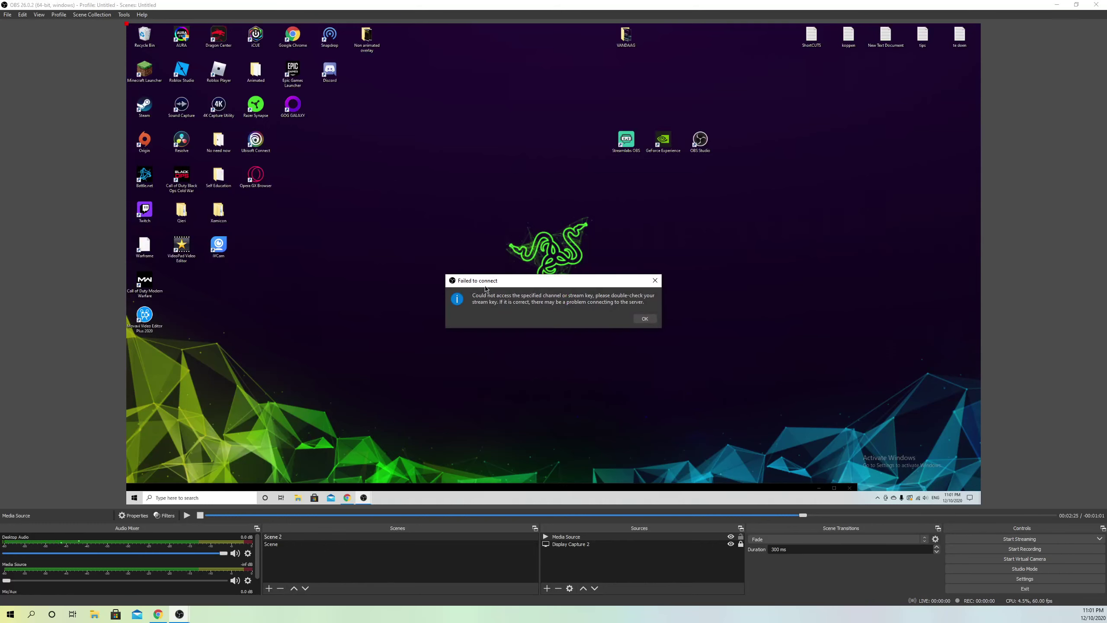
{"action": "left_click", "coordinate": [654, 281]}
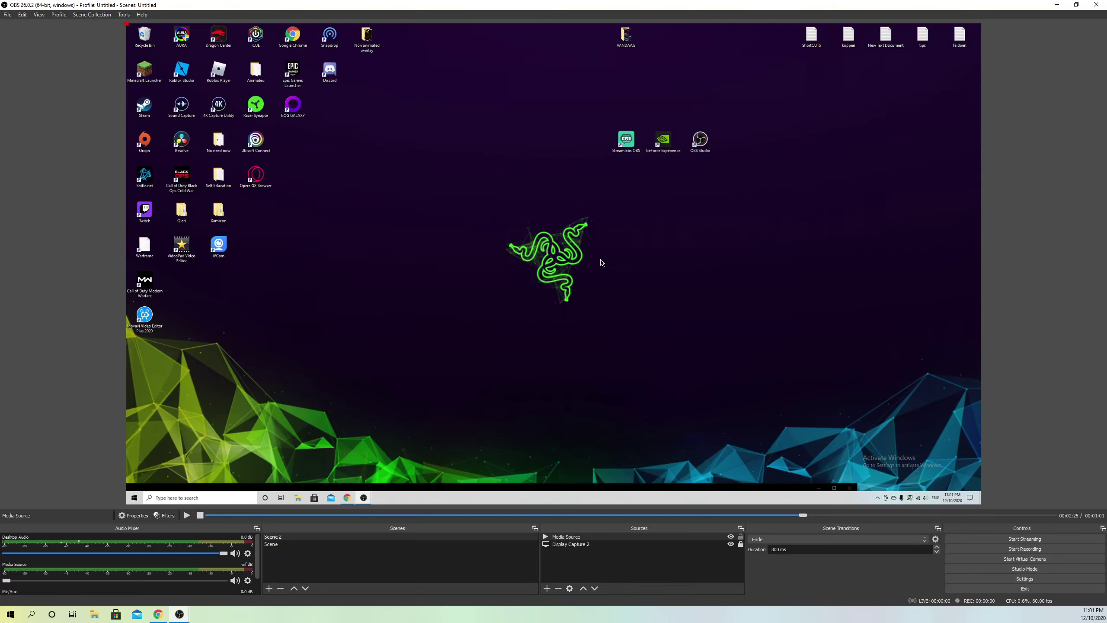
{"action": "left_click", "coordinate": [981, 578]}
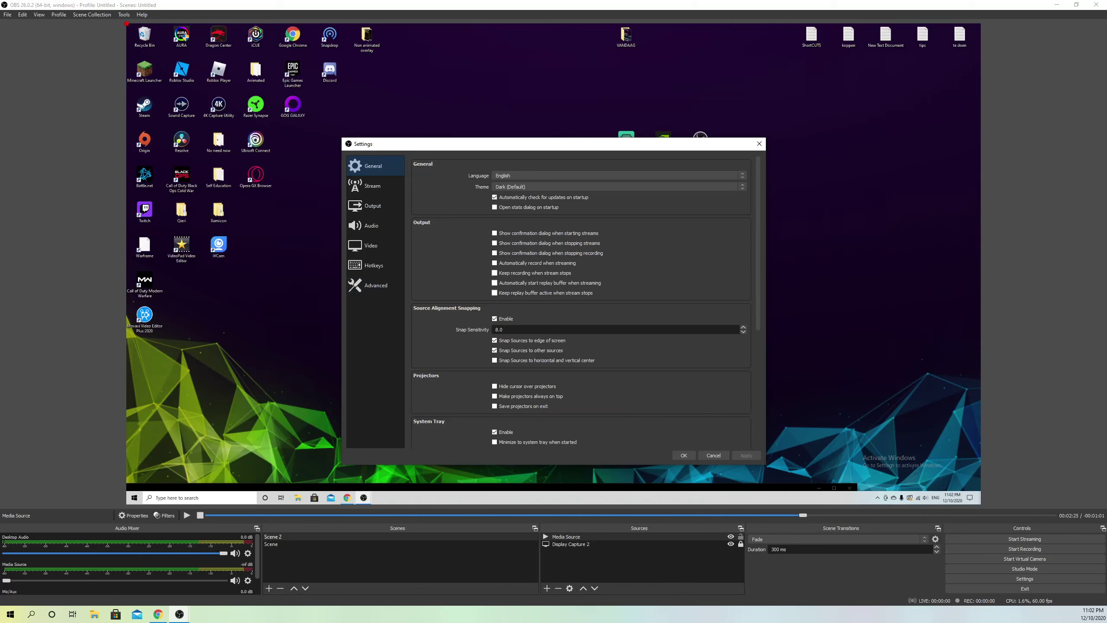
Step: Enable 'Dynamically change bitrate to manage congestion (Beta)' under Advanced and apply it
{"action": "left_click", "coordinate": [374, 284]}
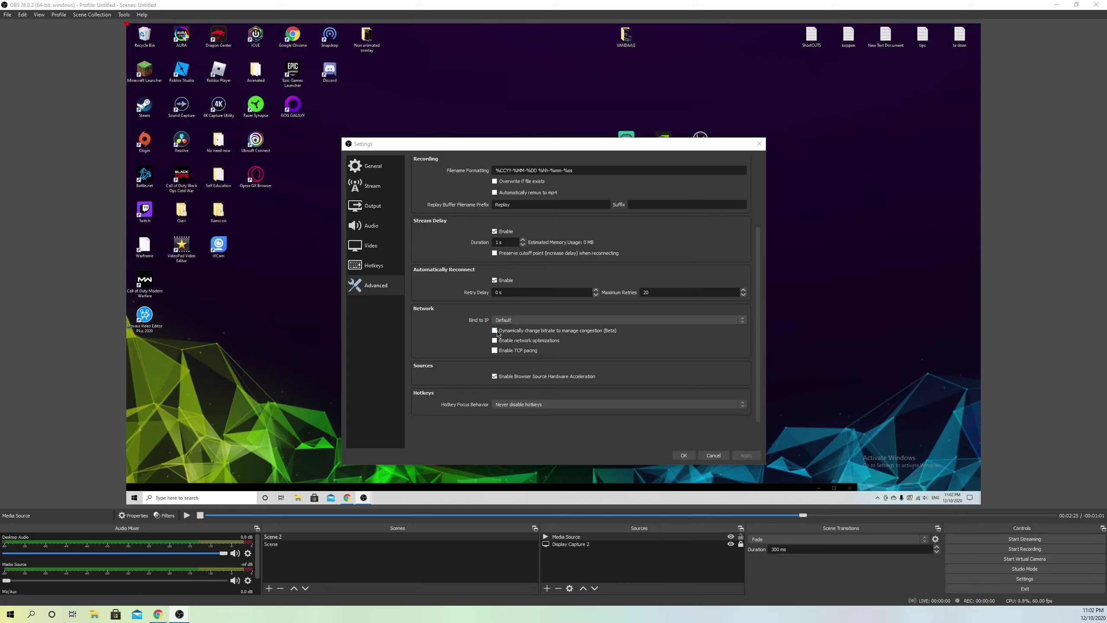
{"action": "left_click", "coordinate": [495, 331]}
{"action": "left_click", "coordinate": [752, 455]}
{"action": "left_click", "coordinate": [759, 143]}
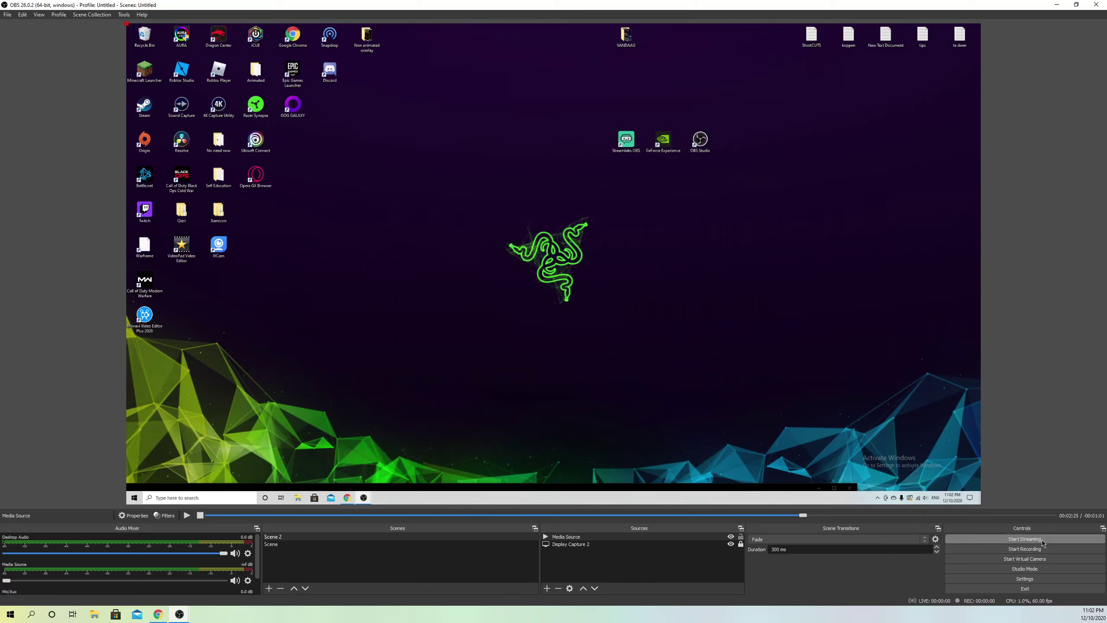
{"action": "left_click", "coordinate": [1049, 540]}
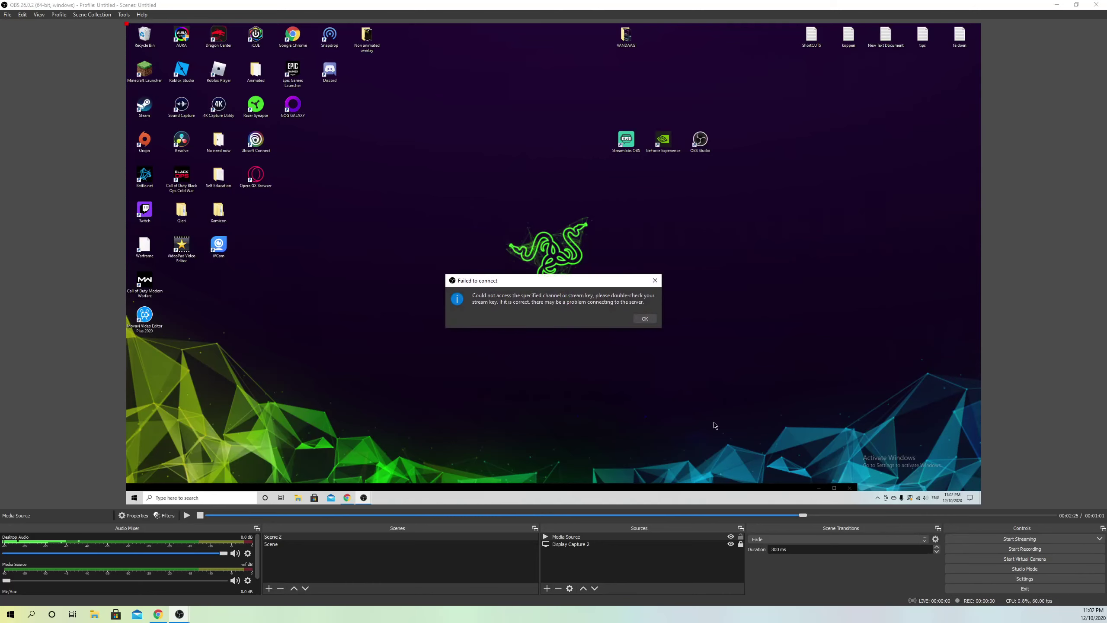
{"action": "left_click", "coordinate": [645, 318]}
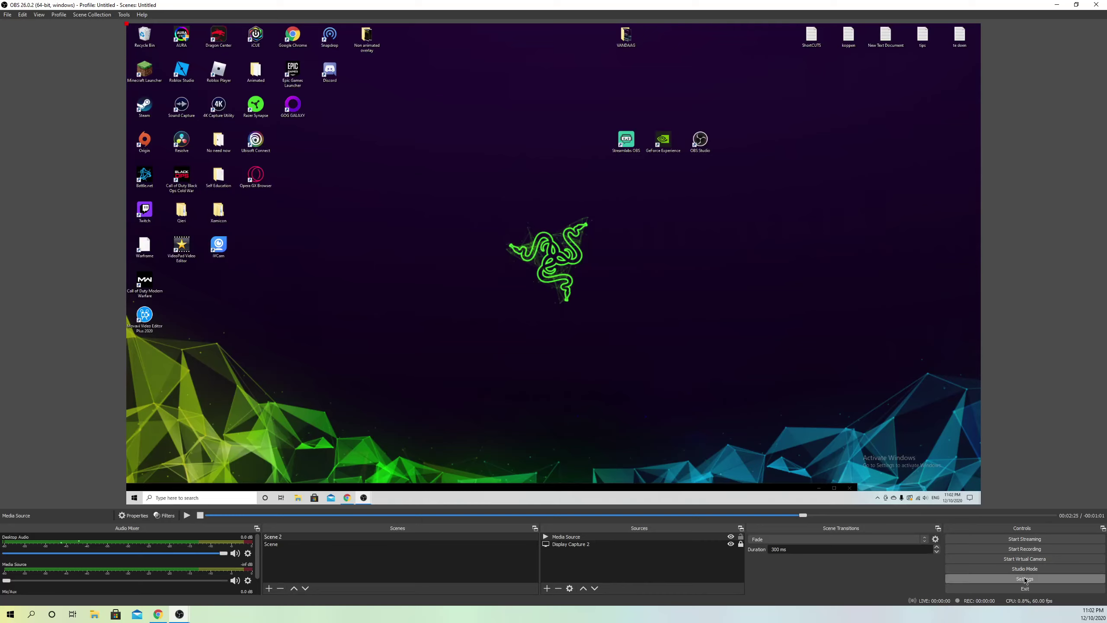
Step: Reopen Settings and go to the Stream page showing the YouTube - RTMP service
{"action": "left_click", "coordinate": [1038, 579]}
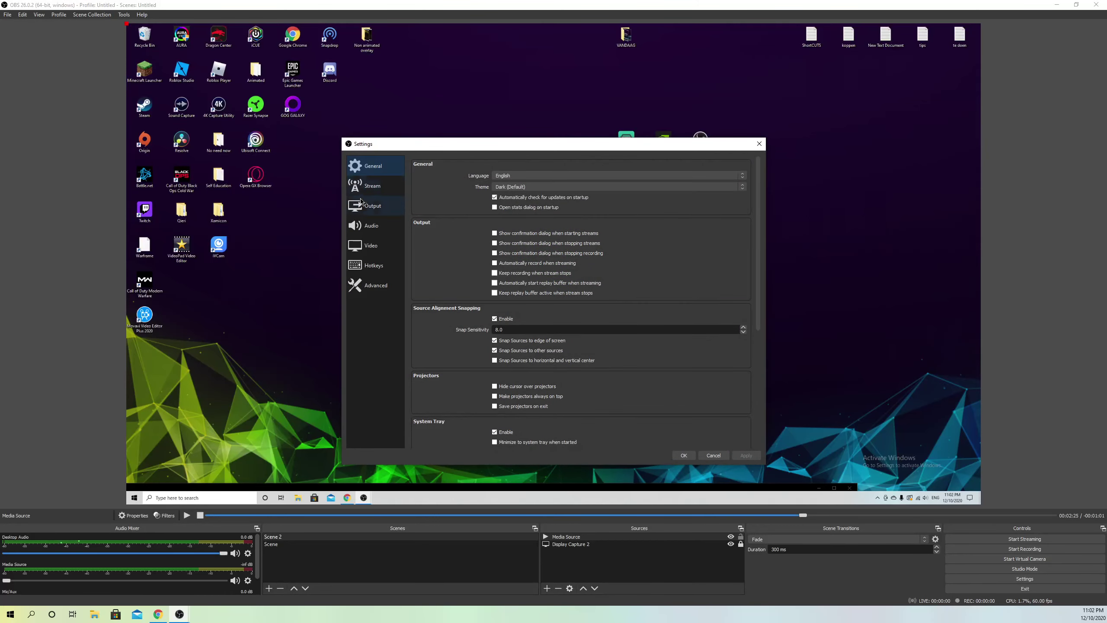
{"action": "left_click", "coordinate": [369, 189]}
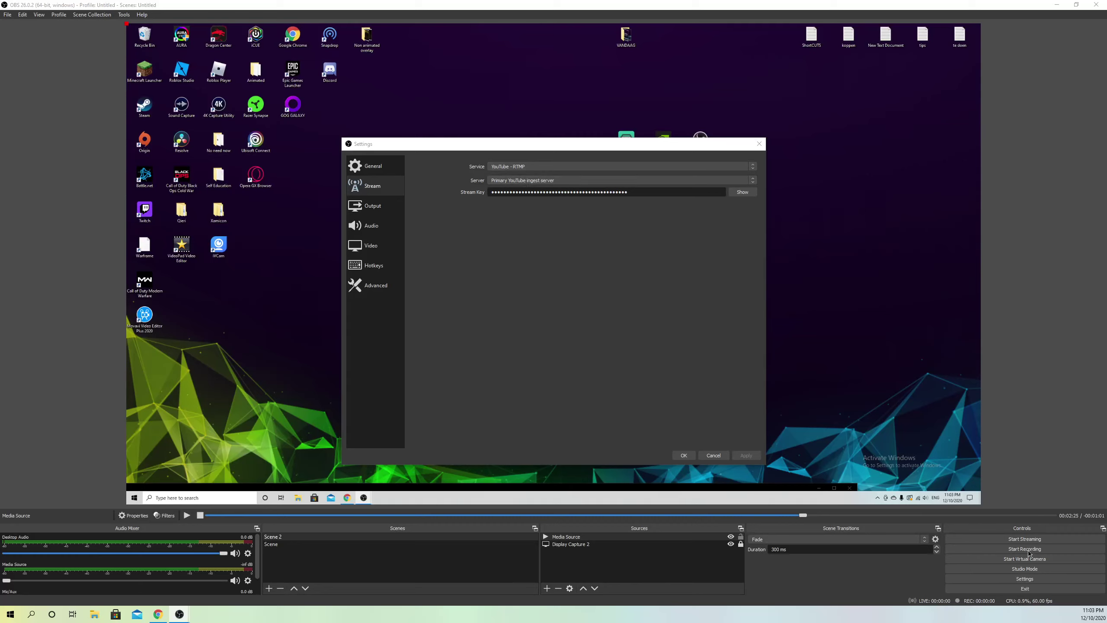
Step: Change the streaming service from YouTube - RTMP to Twitch
{"action": "left_click", "coordinate": [567, 168]}
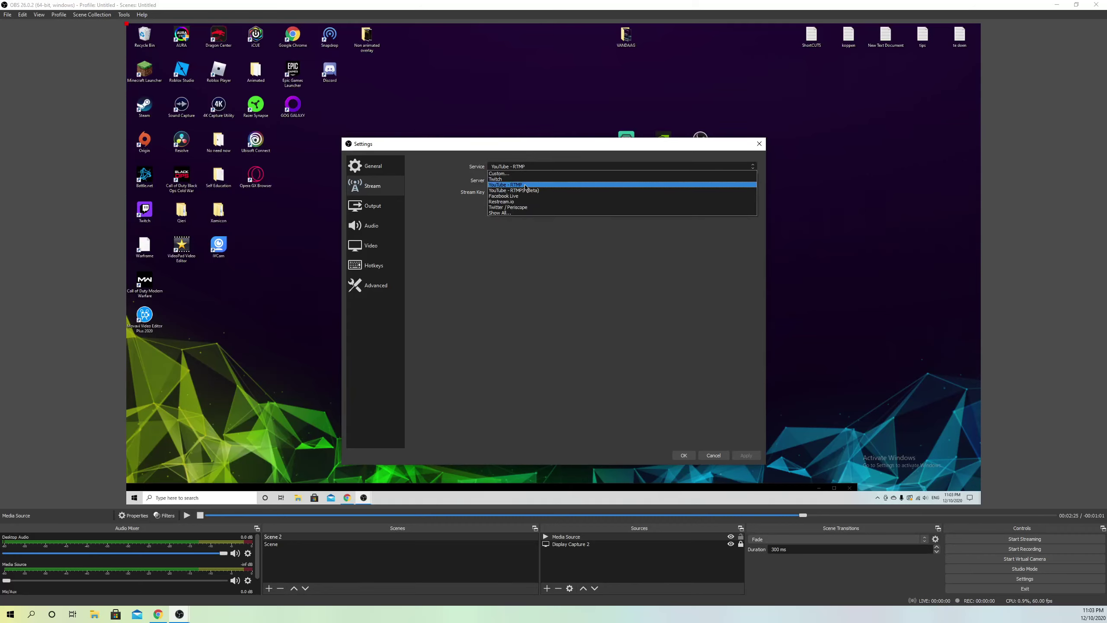
{"action": "left_click", "coordinate": [480, 210]}
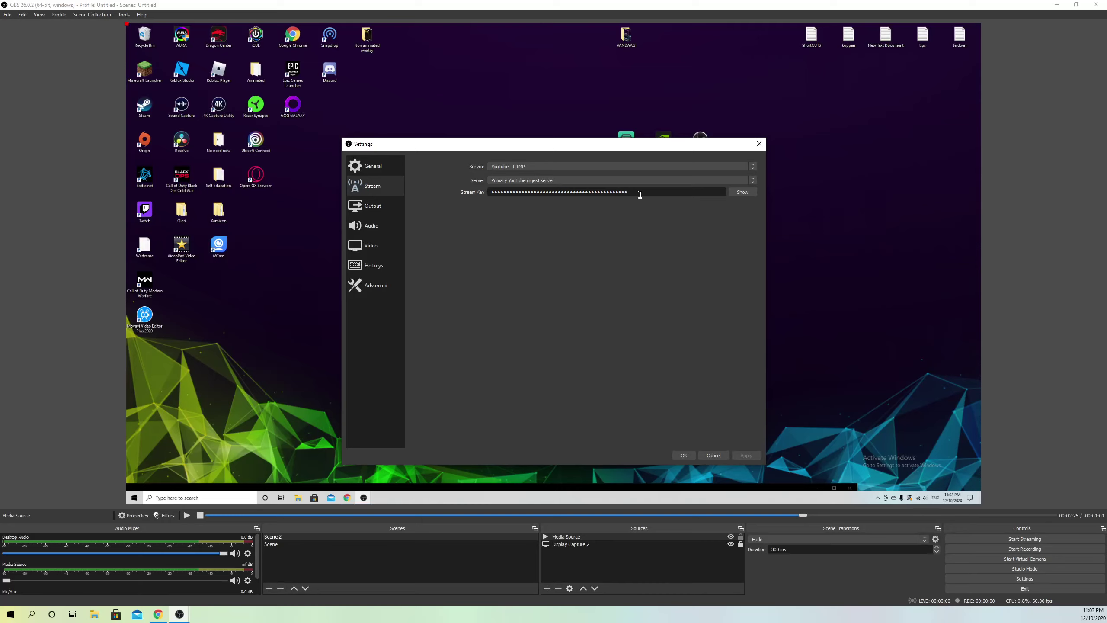
{"action": "left_click", "coordinate": [532, 171]}
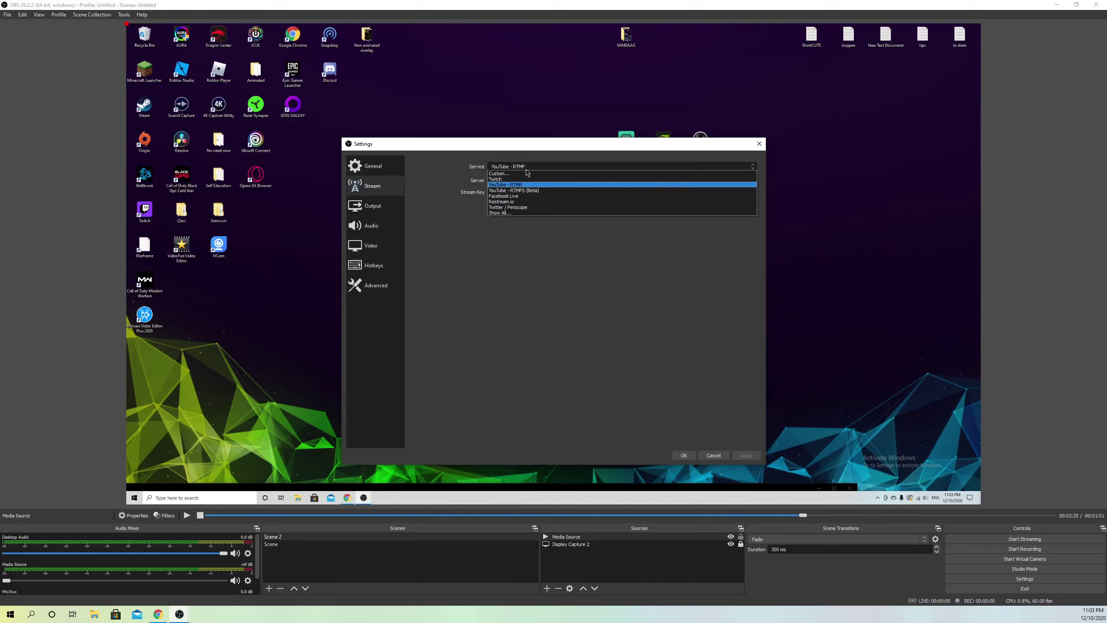
{"action": "left_click", "coordinate": [514, 183]}
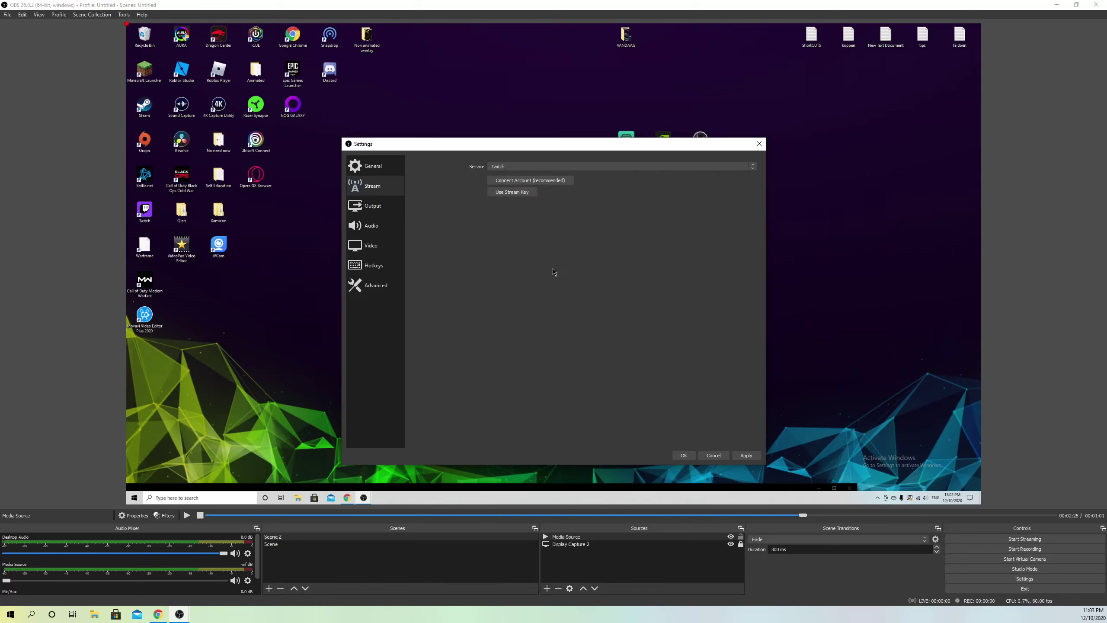
Step: Apply the Twitch service, close Settings, and start streaming
{"action": "left_click", "coordinate": [757, 456]}
{"action": "left_click", "coordinate": [758, 144]}
{"action": "left_click", "coordinate": [1029, 540]}
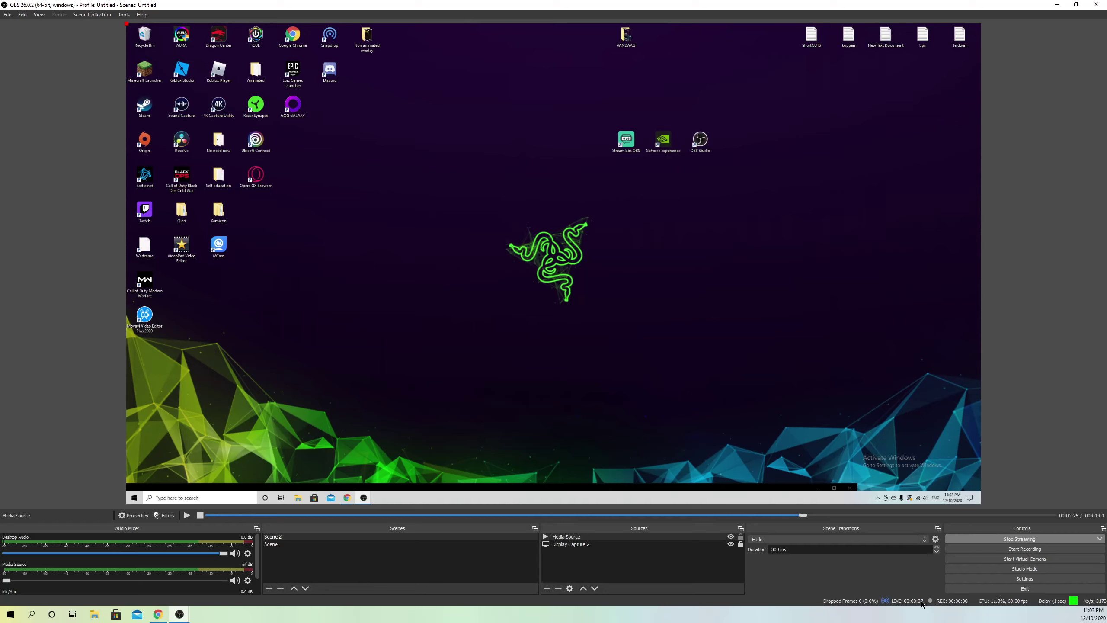
Step: Stop the live Twitch stream using the Stop Streaming option
{"action": "left_click", "coordinate": [948, 541]}
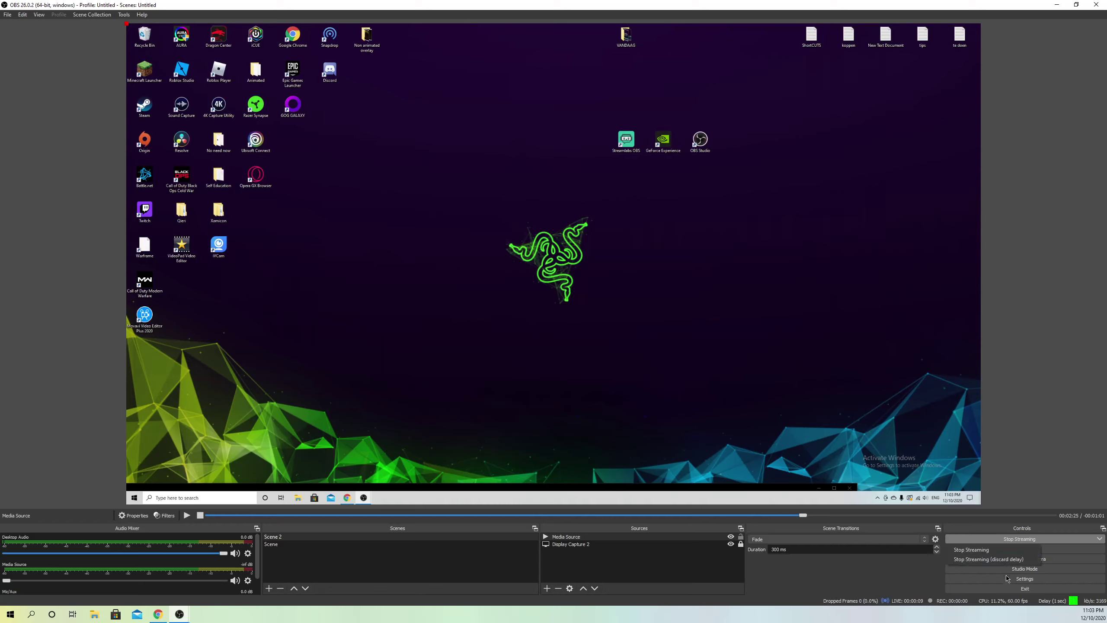
{"action": "left_click", "coordinate": [974, 551]}
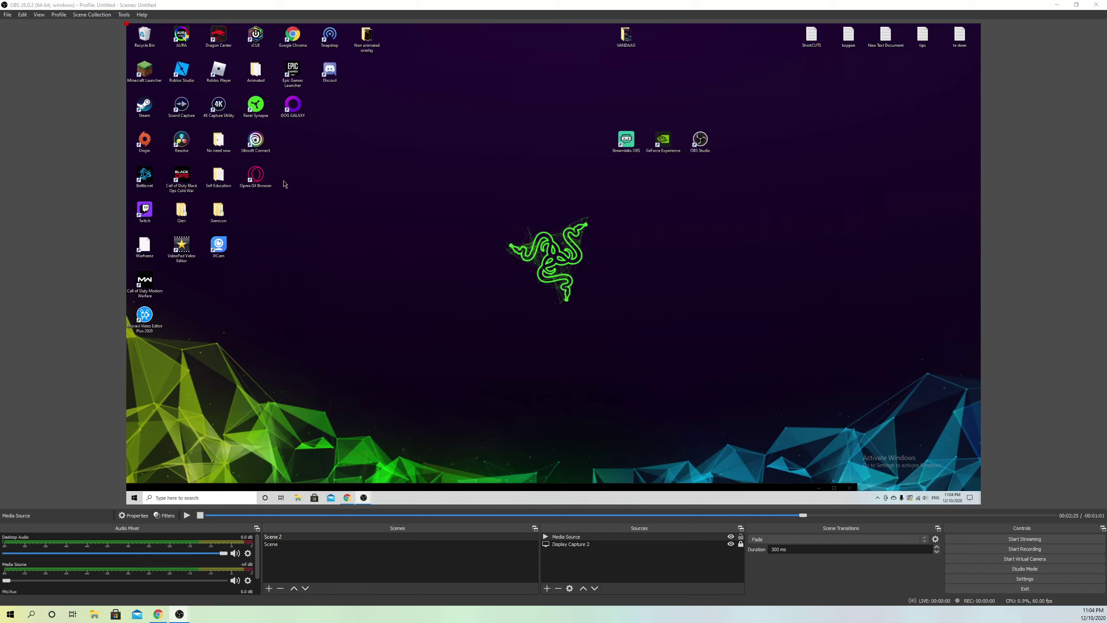
Step: Export the scene collection to a JSON file named DDSD
{"action": "left_click", "coordinate": [93, 67]}
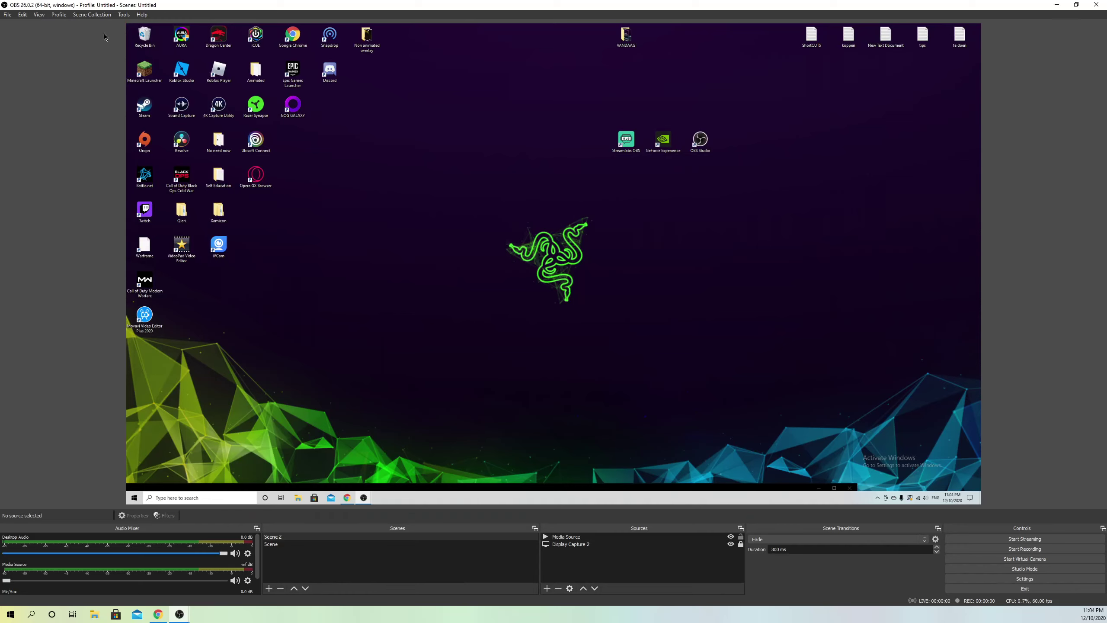
{"action": "left_click", "coordinate": [90, 15]}
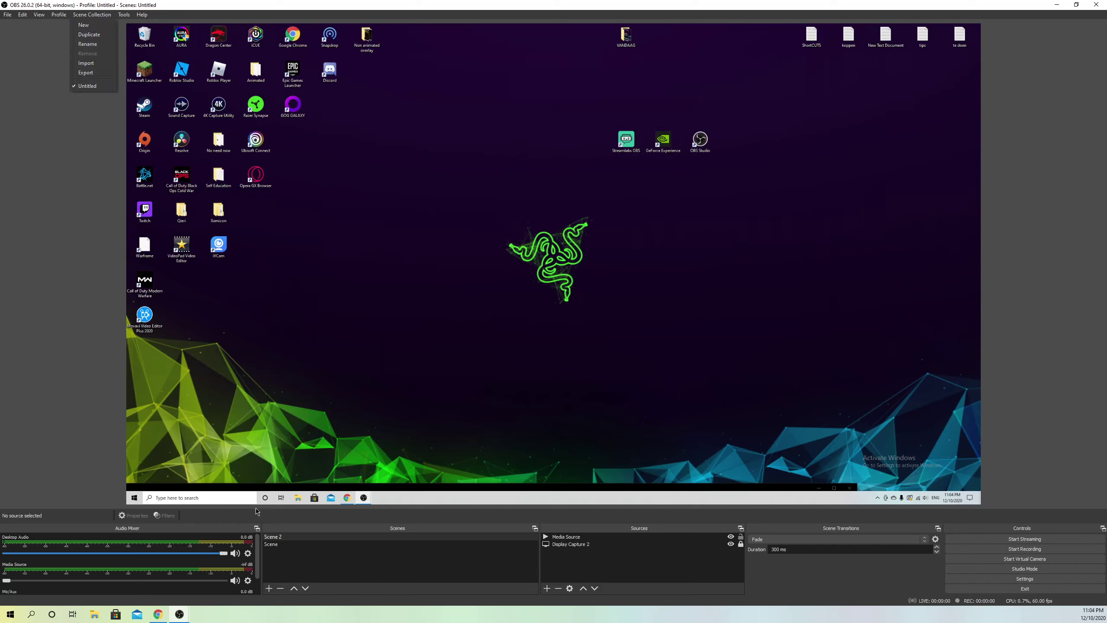
{"action": "left_click", "coordinate": [86, 73]}
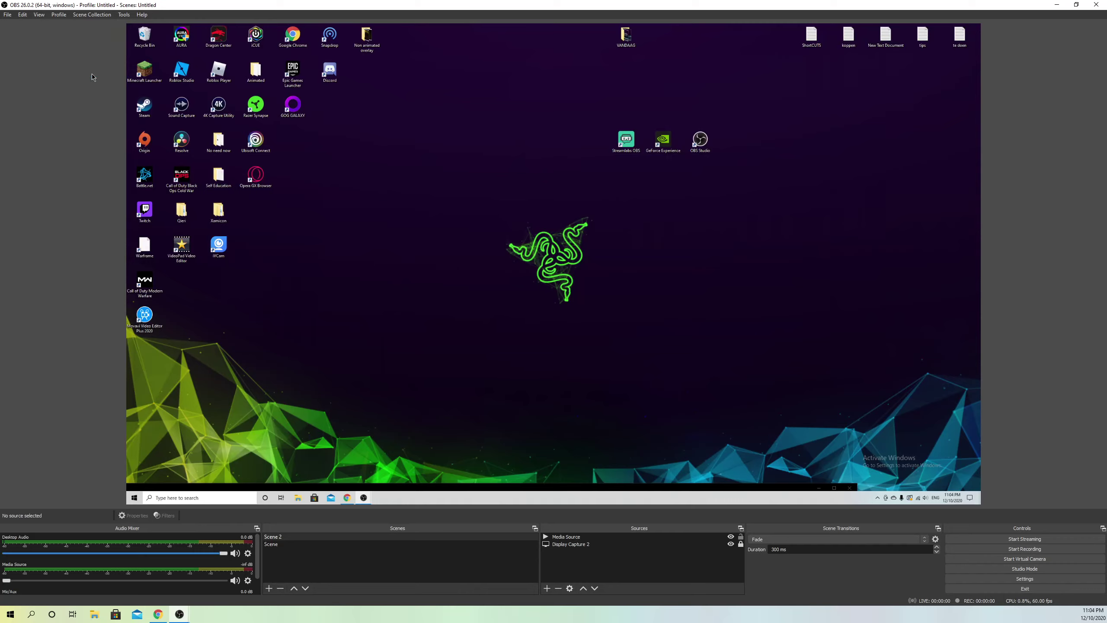
{"action": "type", "text": "DDSDS"}
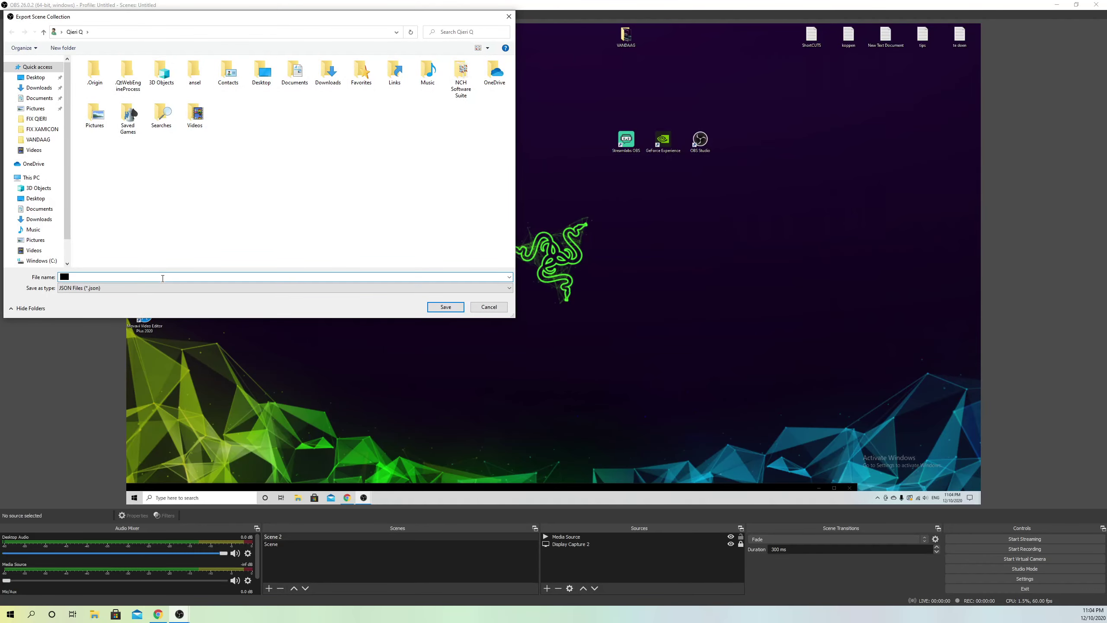
{"action": "left_click", "coordinate": [443, 307]}
Step: Check the scene collection importer, browsing for a file but cancelling without importing anything
{"action": "left_click", "coordinate": [103, 15]}
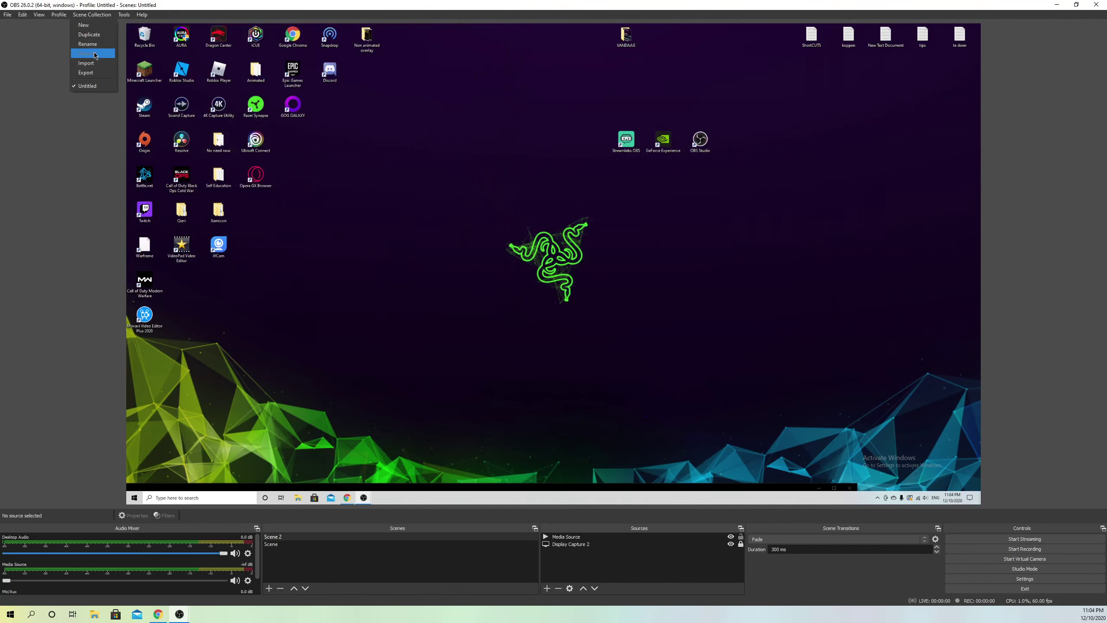
{"action": "left_click", "coordinate": [86, 63]}
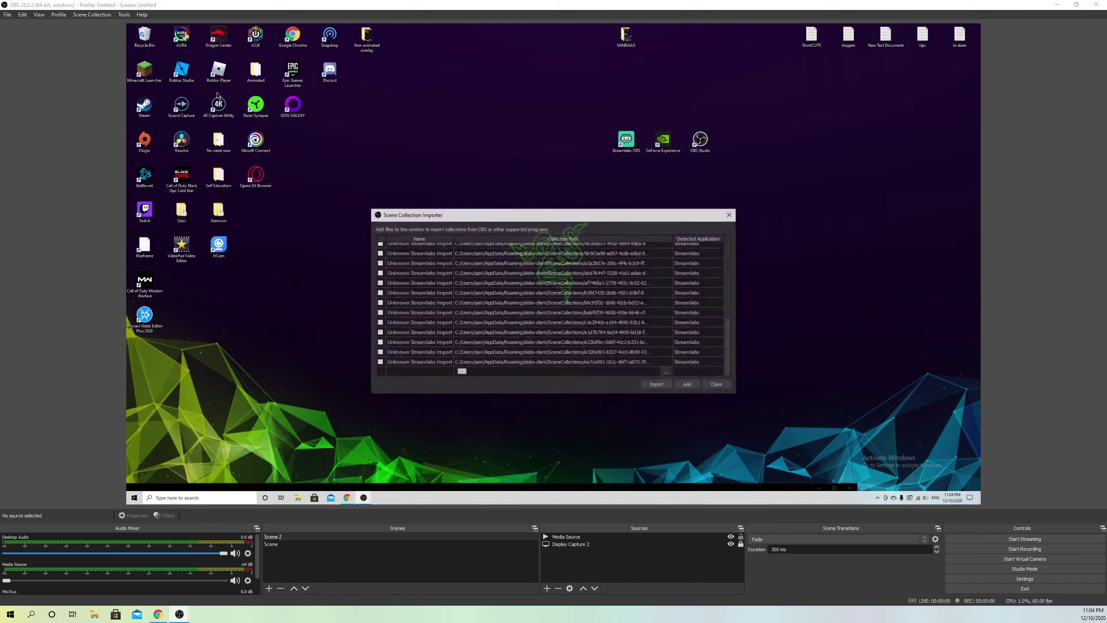
{"action": "left_click", "coordinate": [688, 385]}
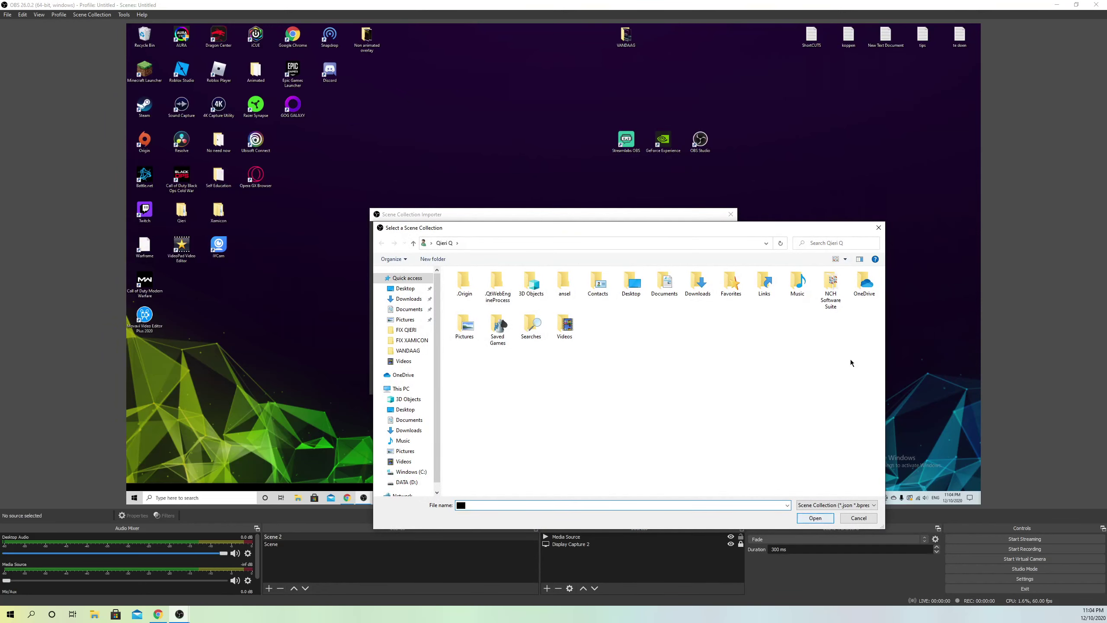
{"action": "left_click", "coordinate": [878, 227]}
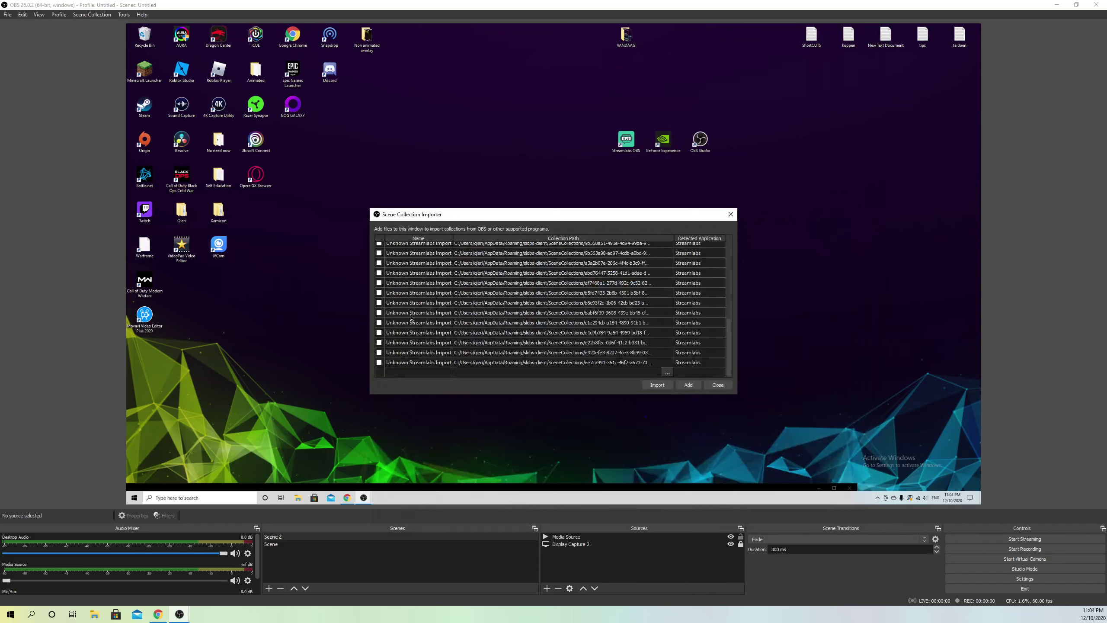
{"action": "left_click", "coordinate": [730, 214]}
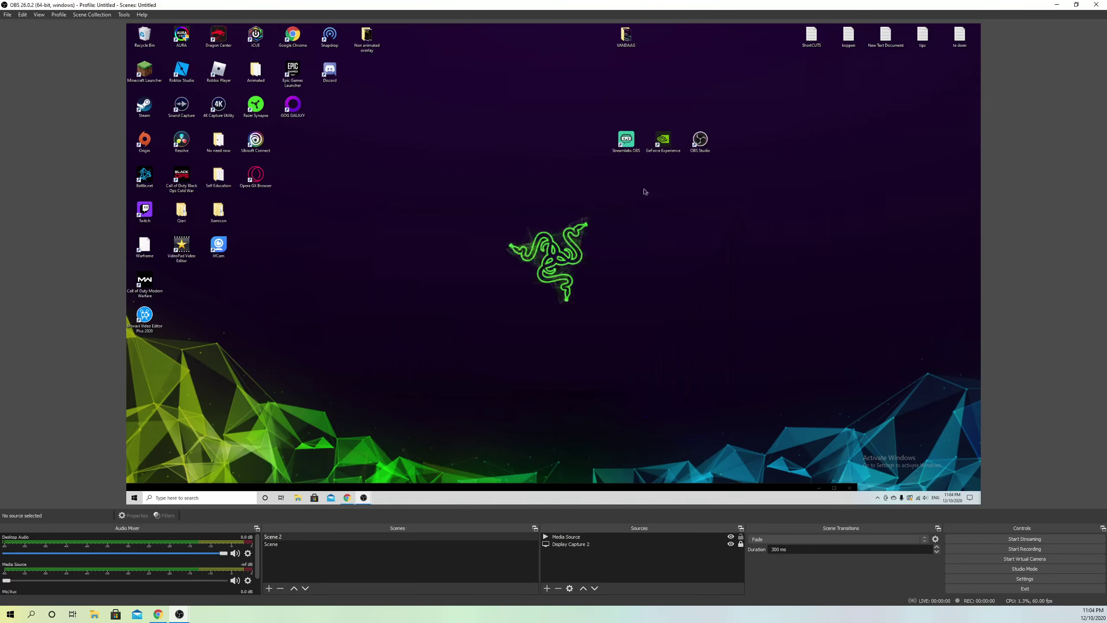
{"action": "left_click", "coordinate": [87, 16]}
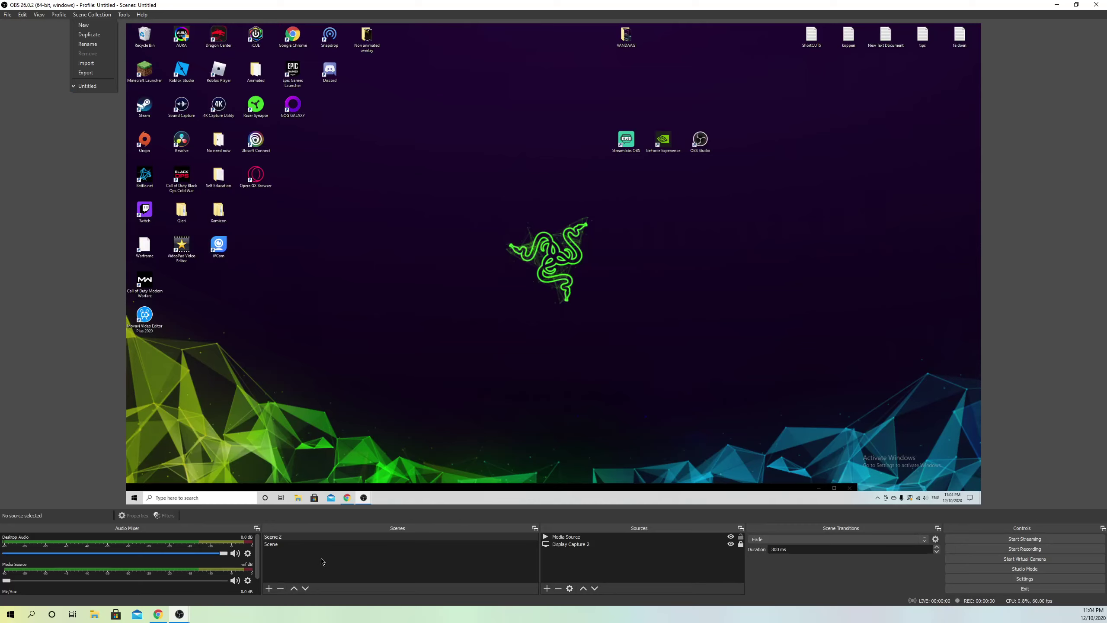
{"action": "left_click", "coordinate": [73, 196]}
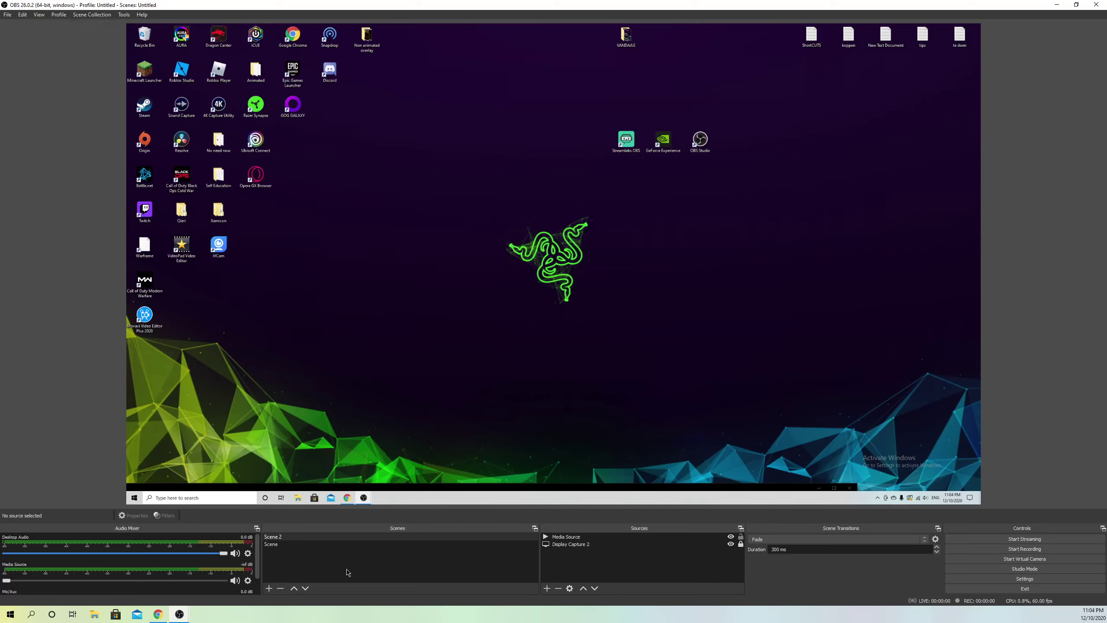
{"action": "left_click", "coordinate": [7, 15]}
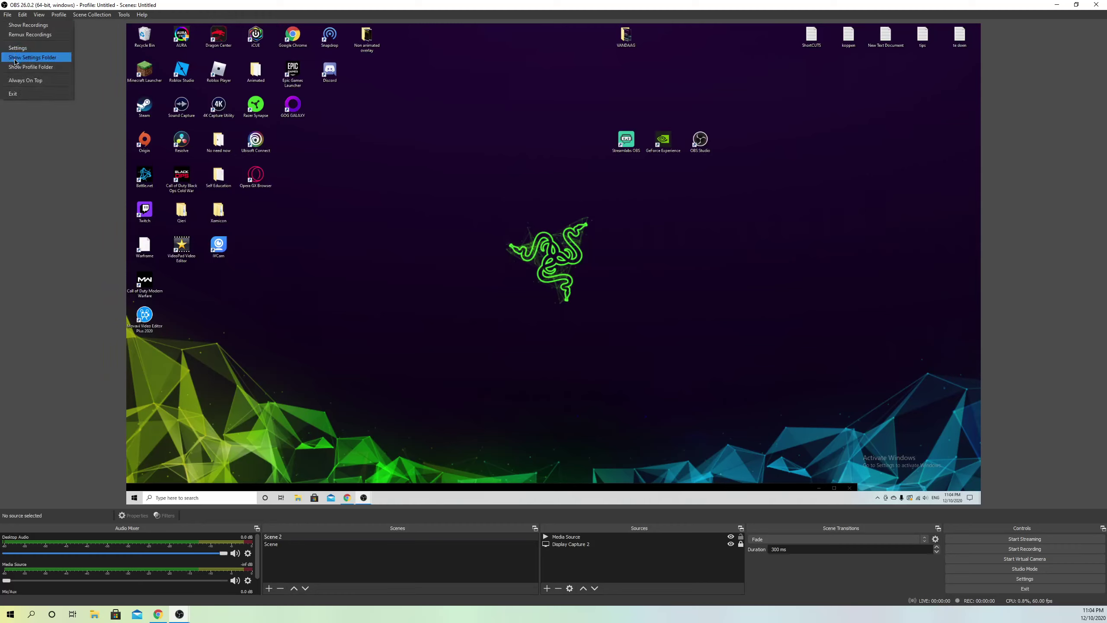
Step: Show the obs-studio settings folder and select all seven items in it for deletion
{"action": "left_click", "coordinate": [60, 61]}
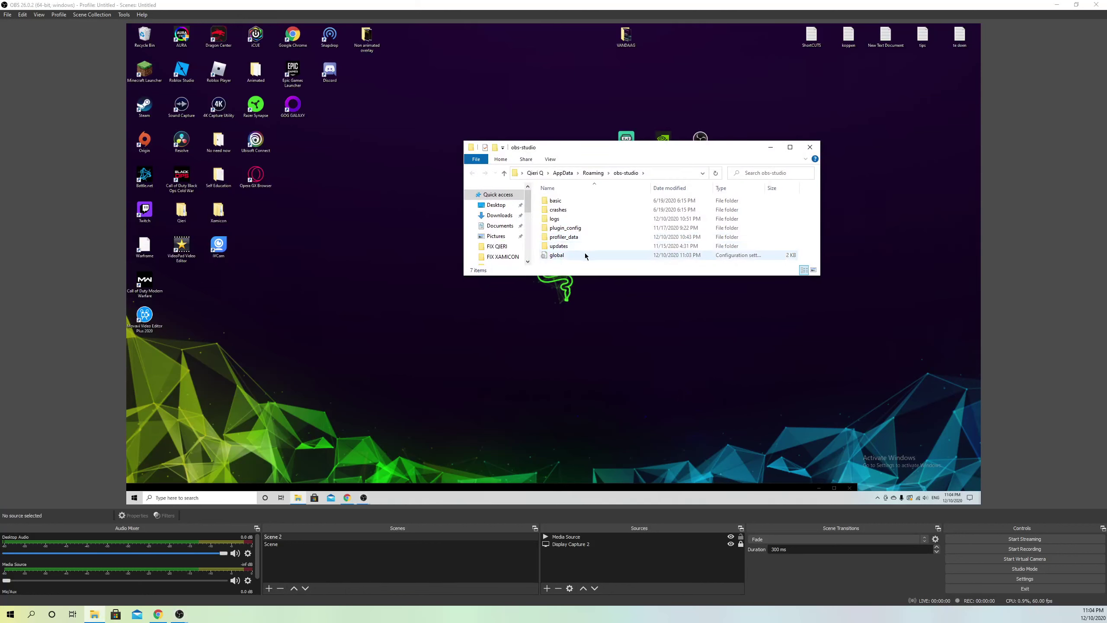
{"action": "left_click_drag", "start_coordinate": [576, 263], "coordinate": [570, 202]}
{"action": "right_click", "coordinate": [579, 207]}
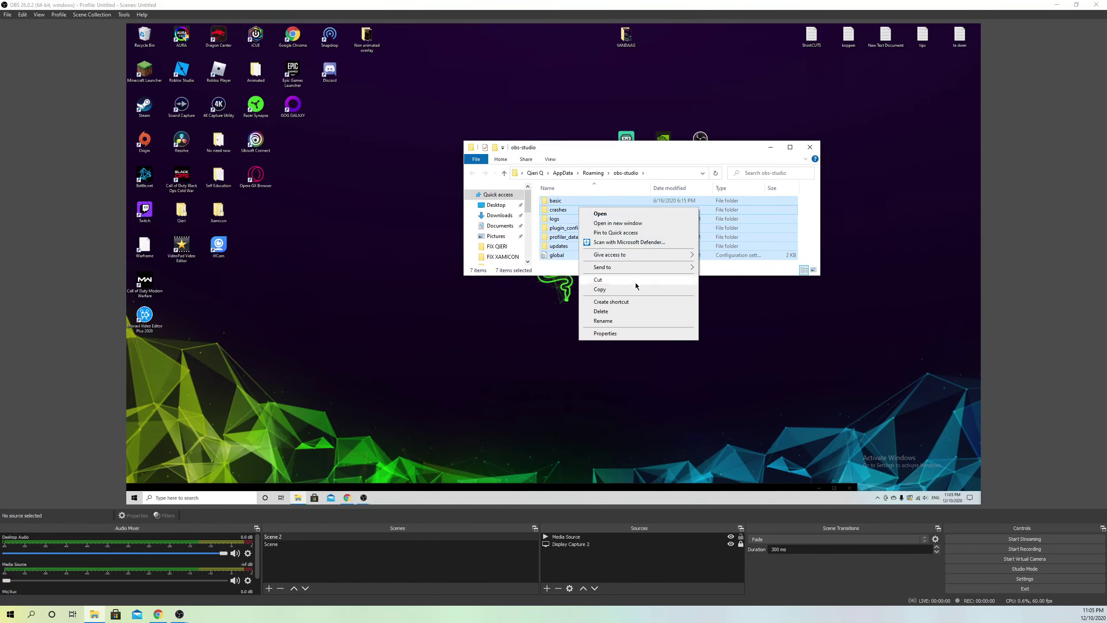